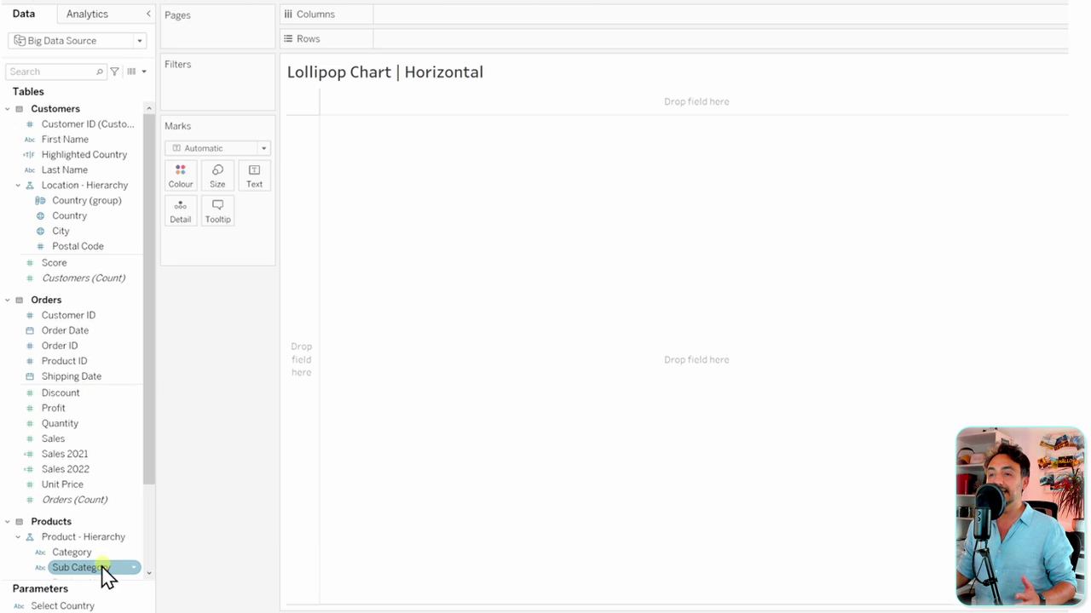
- Build a horizontal bar chart of SUM(Sales) by Sub Category, sorted from highest to lowest
{"action": "left_click_drag", "start_coordinate": [89, 569], "coordinate": [431, 48]}
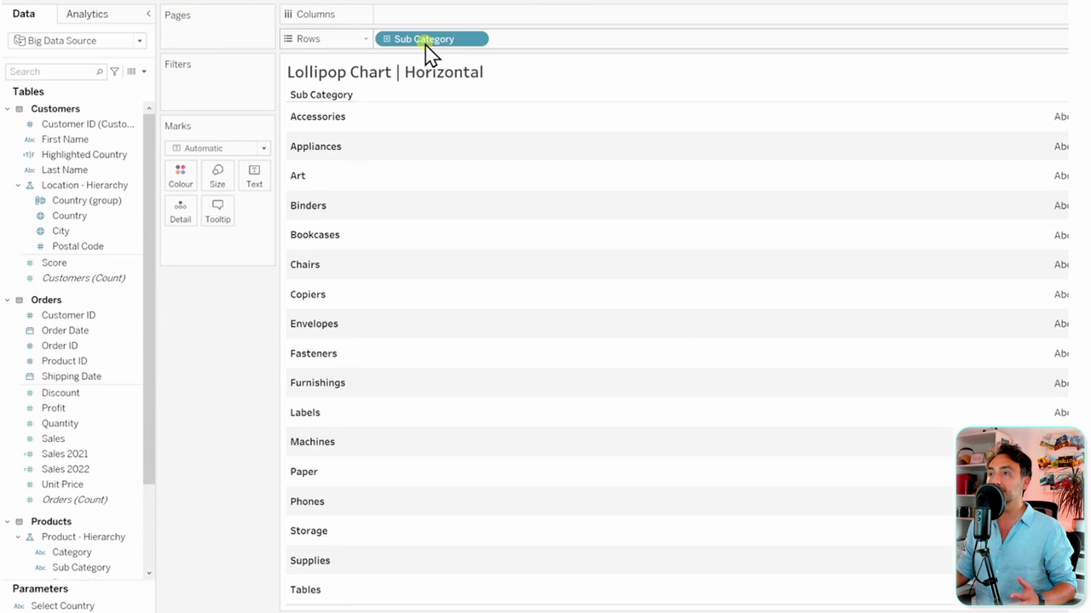
{"action": "mouse_move", "coordinate": [52, 439]}
{"action": "left_mouse_down"}
{"action": "mouse_move", "coordinate": [115, 421]}
{"action": "mouse_move", "coordinate": [399, 20]}
{"action": "left_mouse_up"}
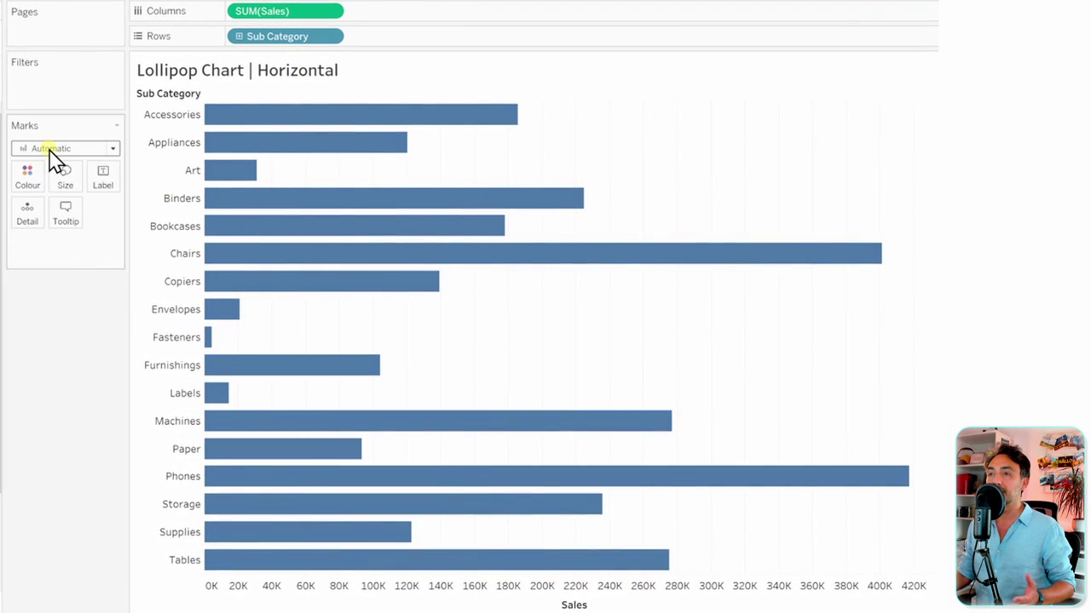
{"action": "left_click", "coordinate": [593, 605]}
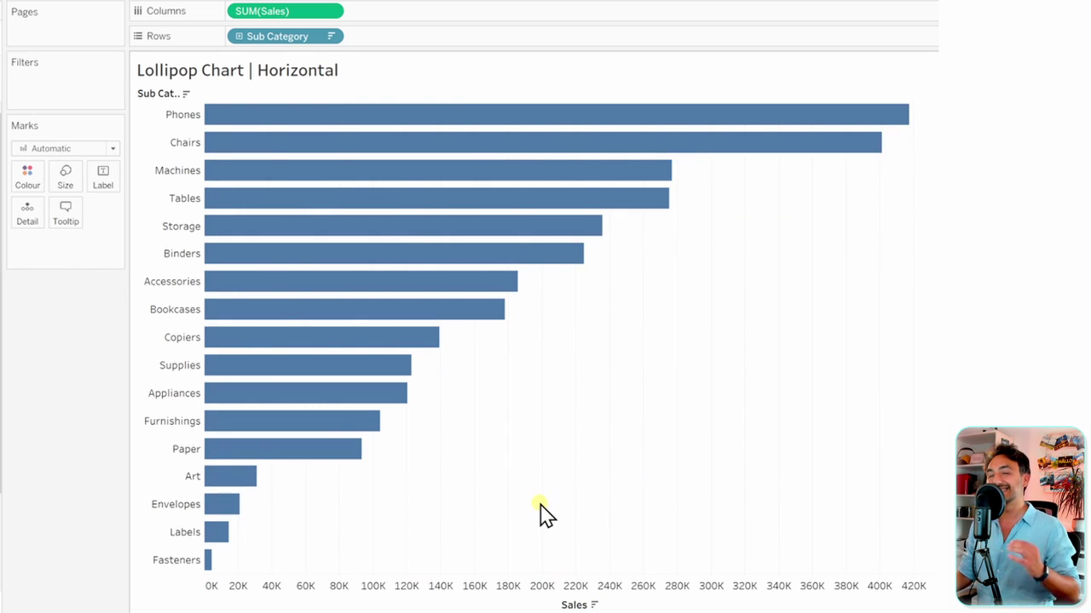
- Reduce the mark size so the sales bars become thin lines
{"action": "mouse_move", "coordinate": [219, 305]}
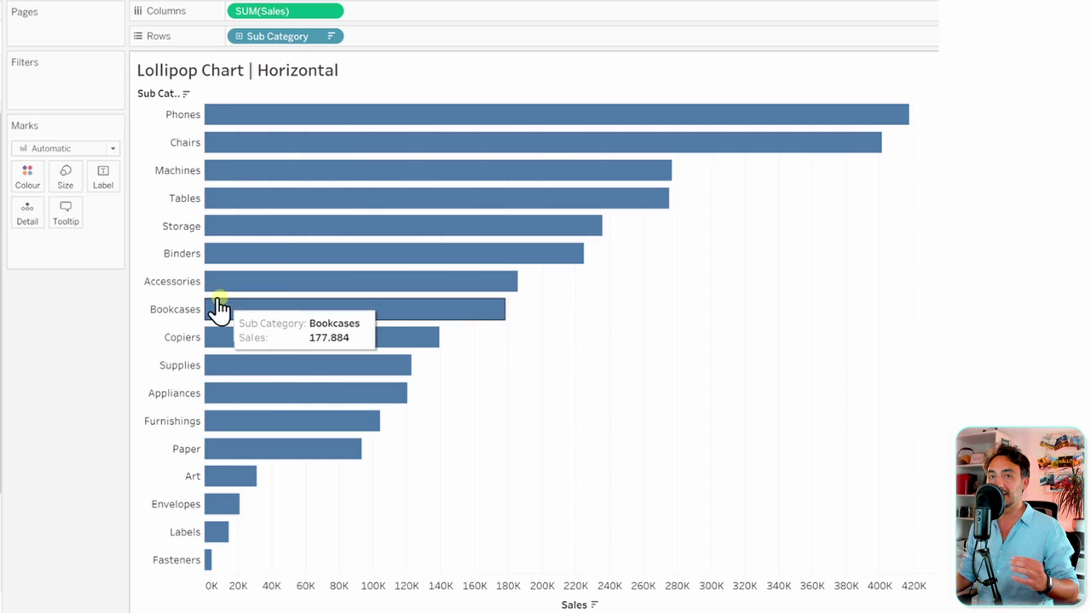
{"action": "left_click", "coordinate": [65, 180]}
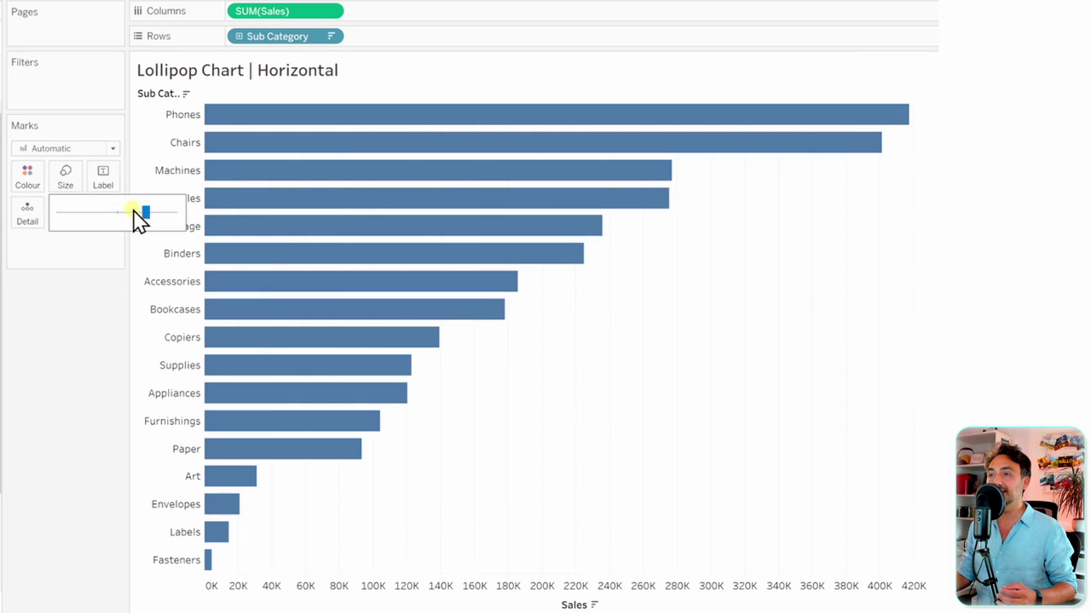
{"action": "left_click_drag", "start_coordinate": [136, 213], "coordinate": [92, 214]}
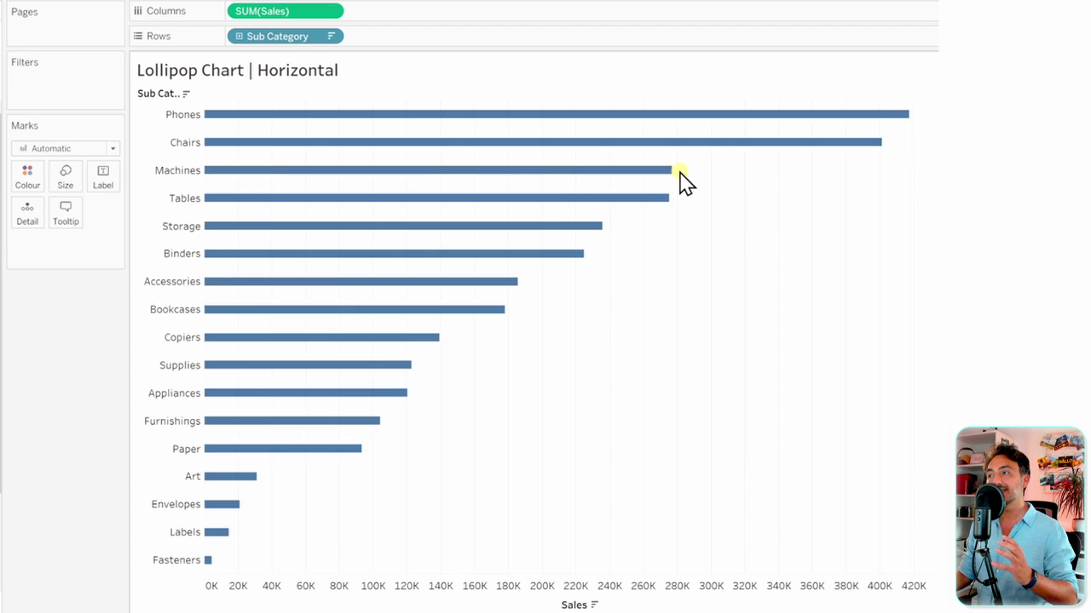
{"action": "mouse_move", "coordinate": [674, 177]}
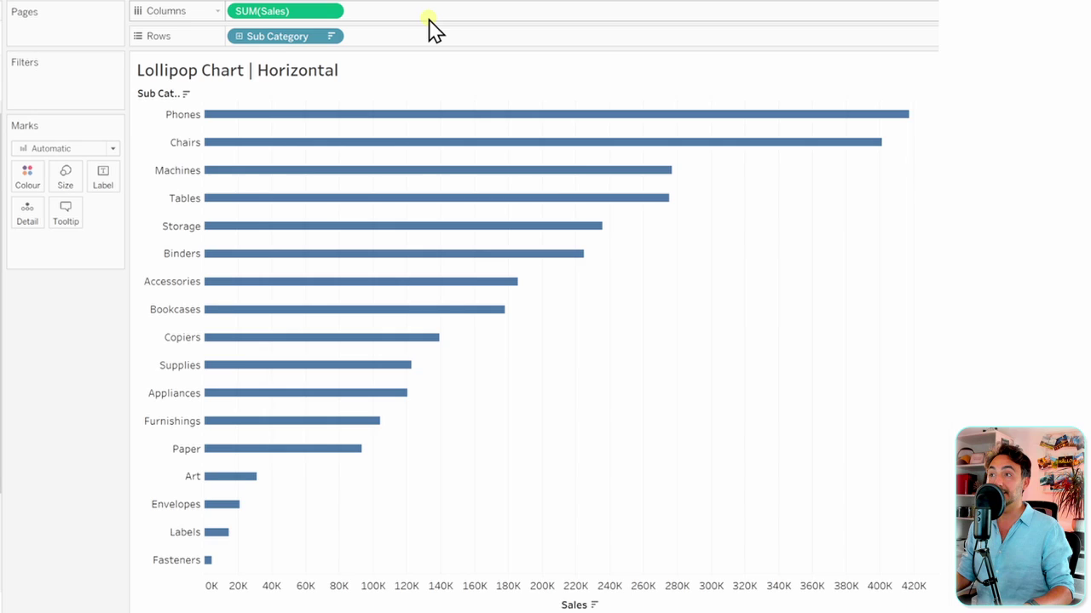
- Duplicate SUM(Sales) on Columns and draw the second pane as enlarged Circle marks
{"action": "left_click_drag", "start_coordinate": [253, 17], "coordinate": [389, 20]}
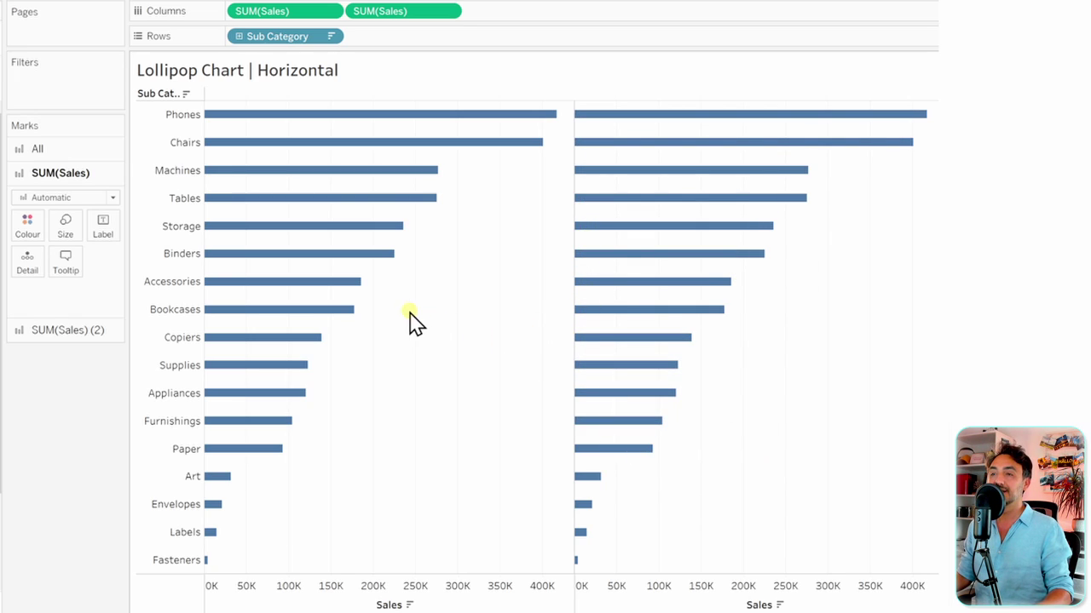
{"action": "left_click", "coordinate": [47, 334]}
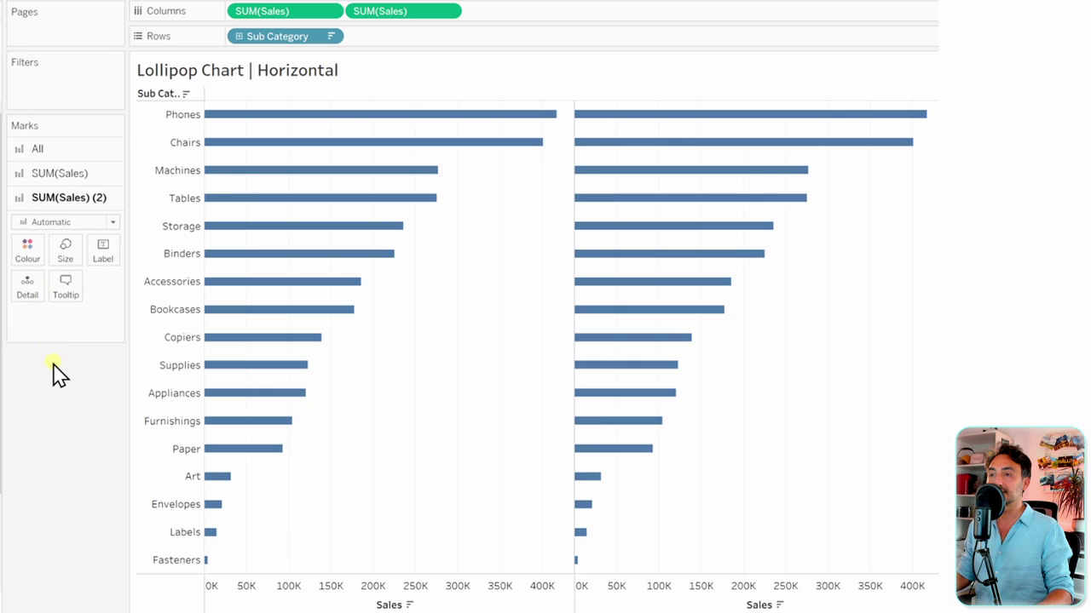
{"action": "left_click", "coordinate": [47, 223]}
{"action": "left_click", "coordinate": [45, 324]}
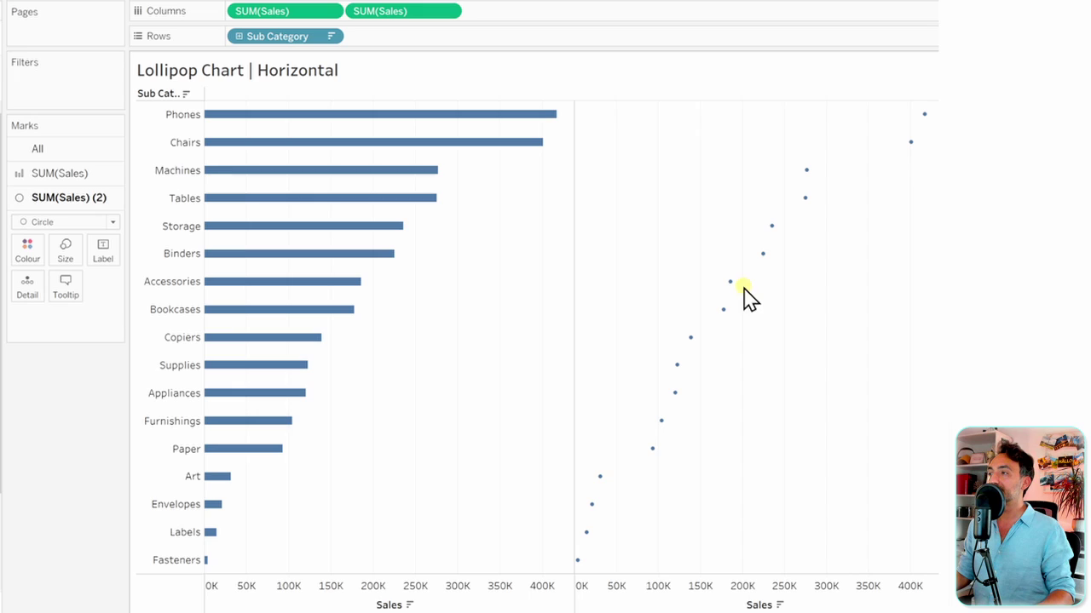
{"action": "left_click", "coordinate": [65, 252]}
{"action": "left_click_drag", "start_coordinate": [76, 286], "coordinate": [141, 284]}
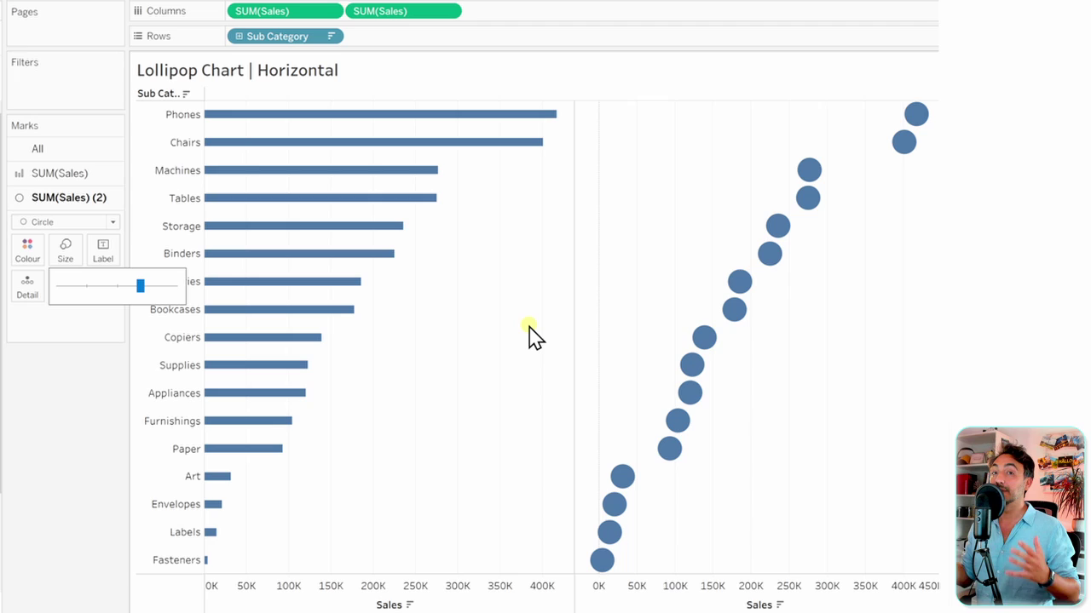
{"action": "left_click", "coordinate": [515, 339]}
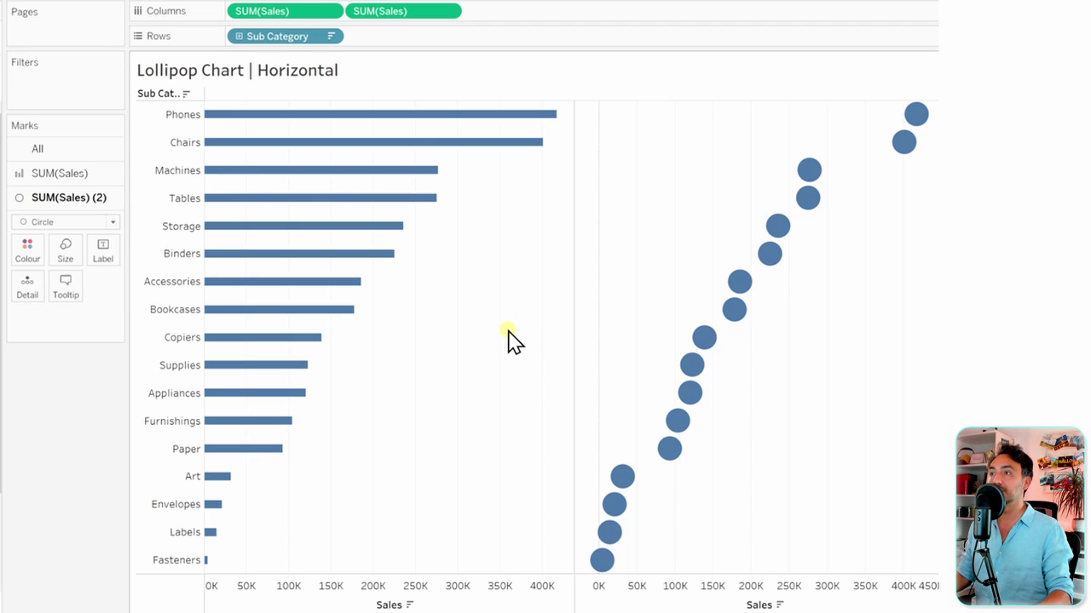
- Put the second SUM(Sales) on a dual axis with the first
{"action": "right_click", "coordinate": [398, 23]}
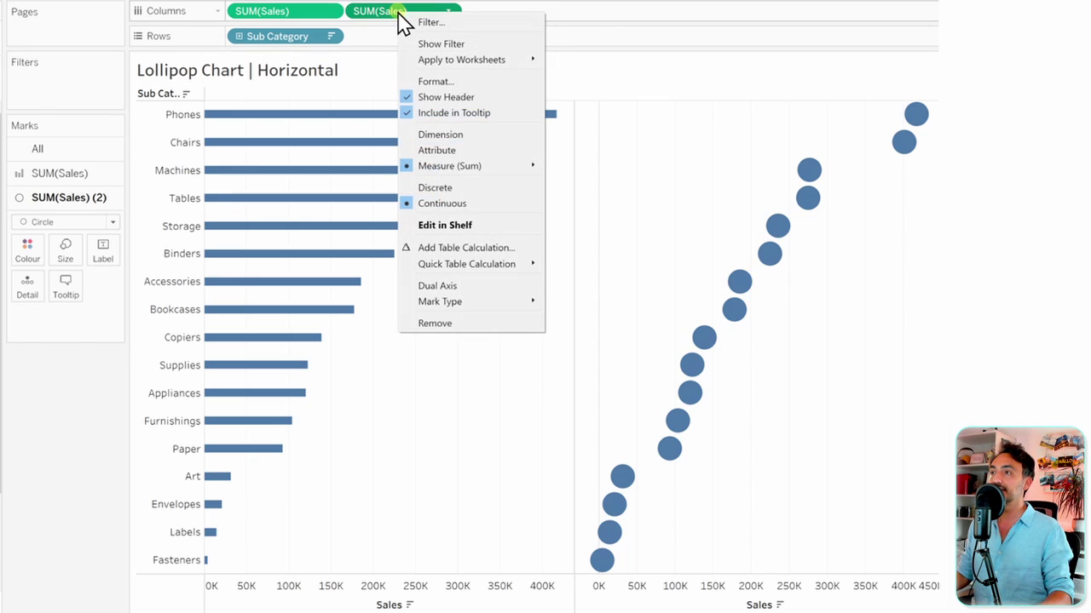
{"action": "left_click", "coordinate": [450, 285]}
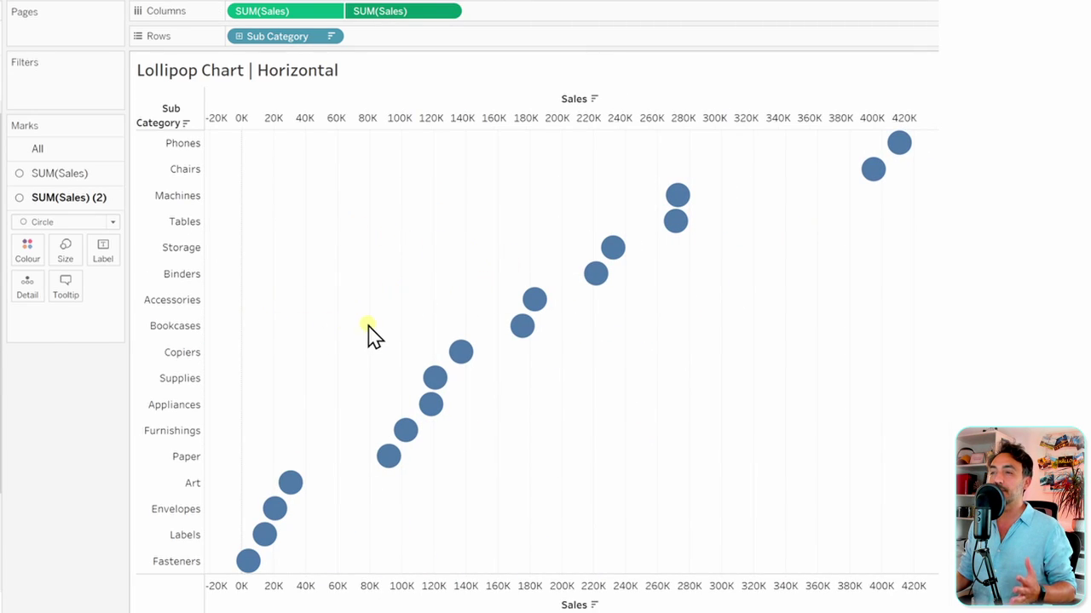
{"action": "left_click", "coordinate": [294, 17]}
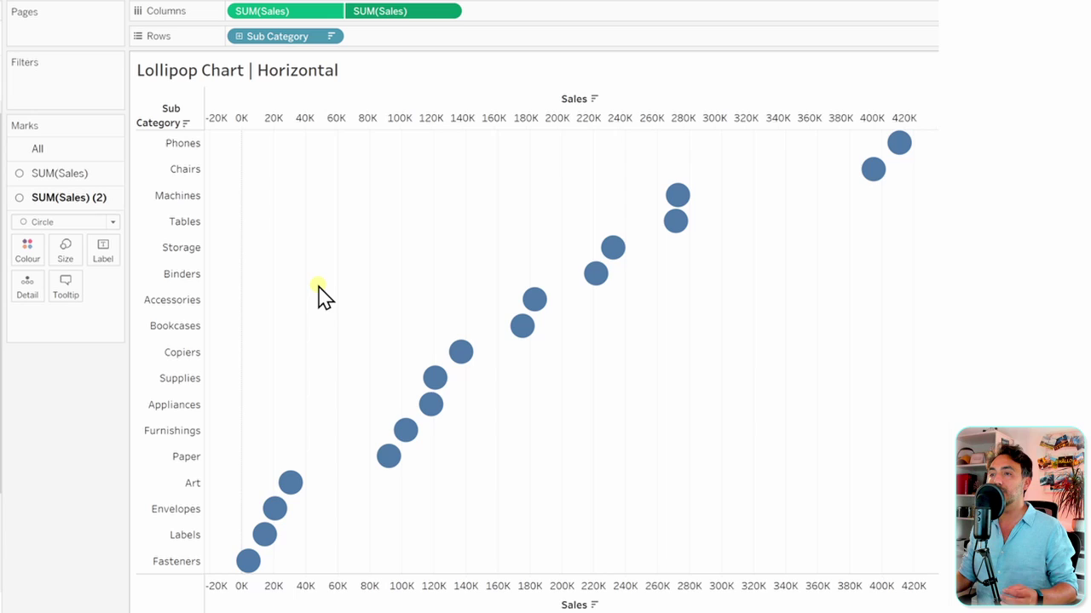
- Set the first SUM(Sales) layer's mark type back to Bar to form the lollipop stems
{"action": "left_click", "coordinate": [70, 176]}
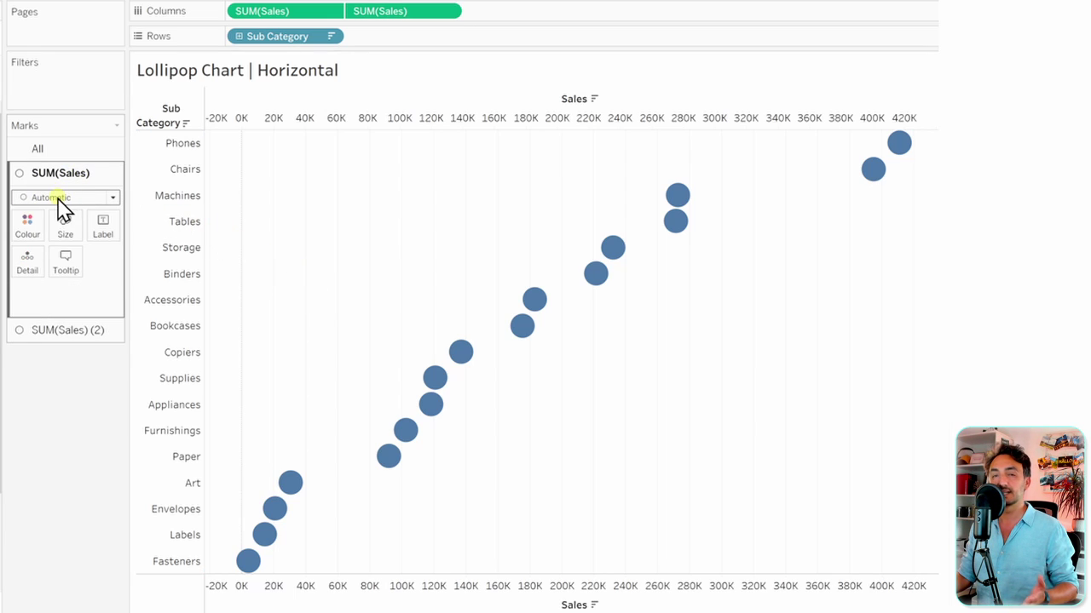
{"action": "left_click", "coordinate": [57, 199]}
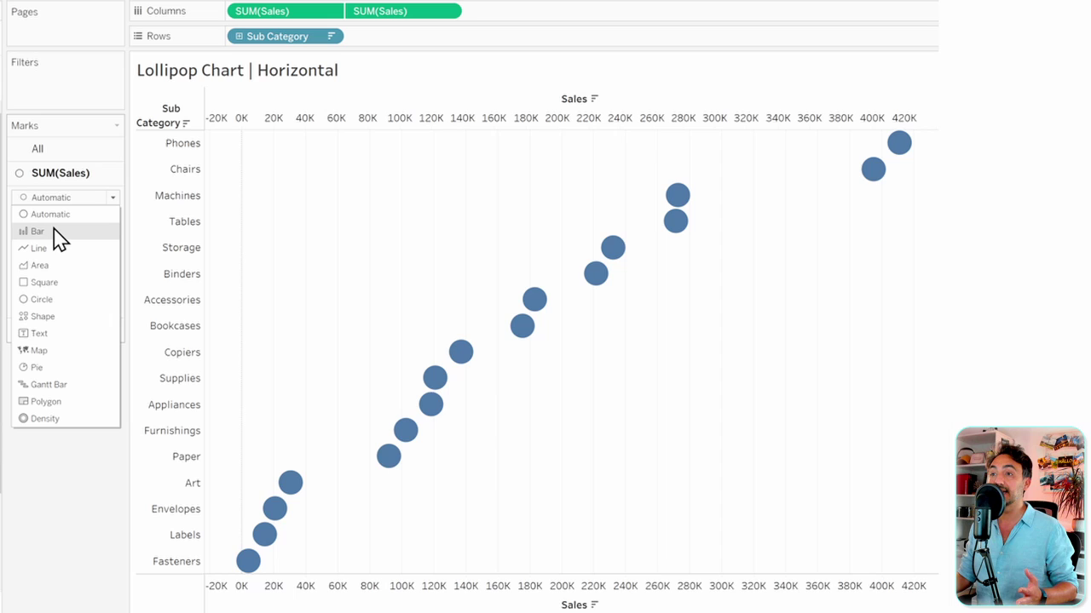
{"action": "left_click", "coordinate": [37, 231]}
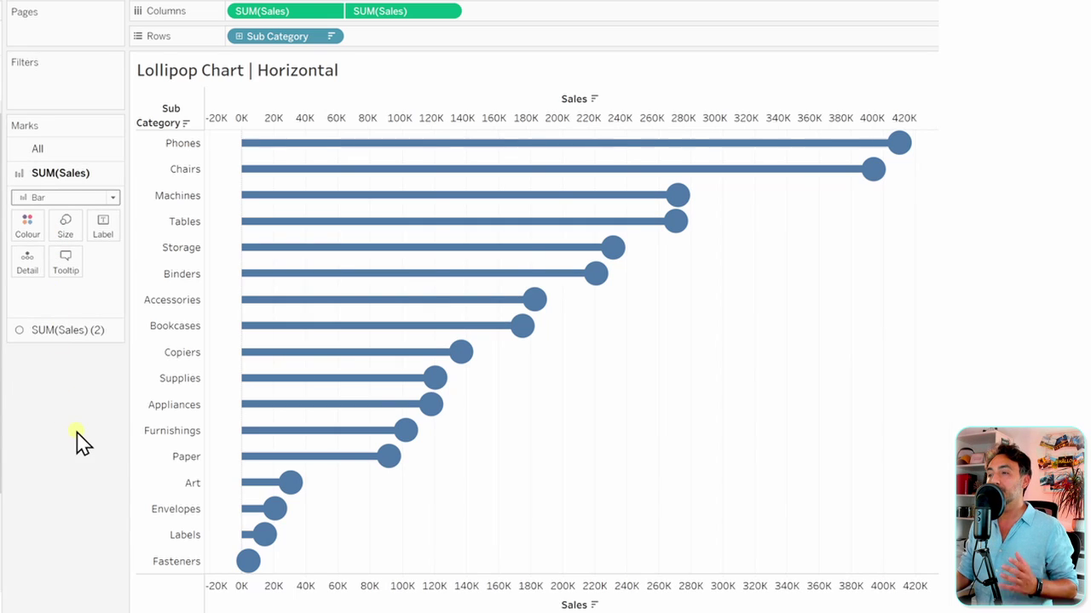
{"action": "mouse_move", "coordinate": [349, 333]}
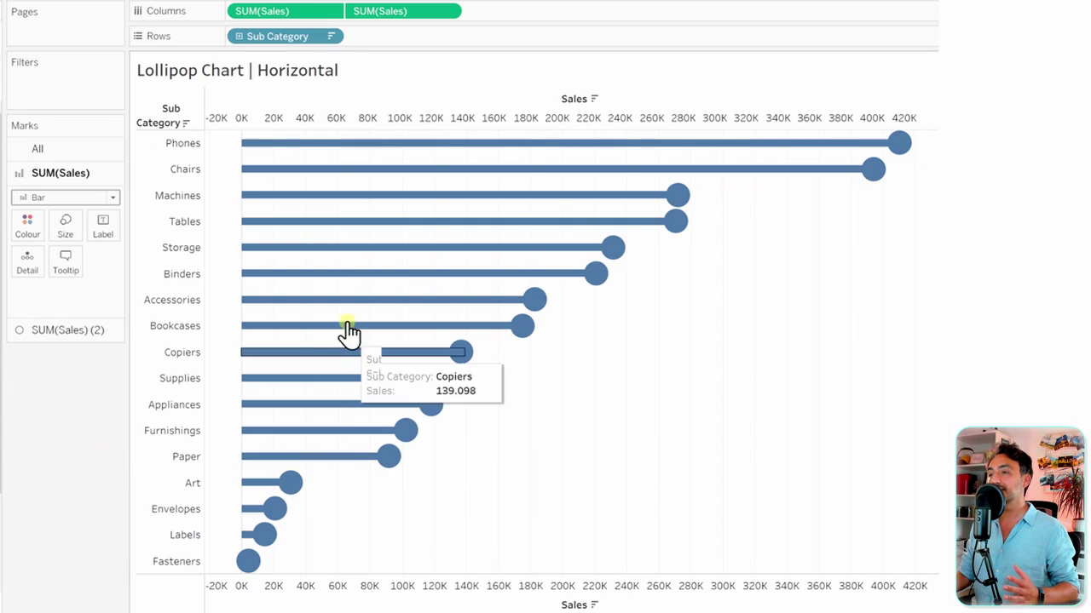
- Synchronize the two sales axes, hide the top axis header, and select the circle marks card
{"action": "right_click", "coordinate": [550, 604]}
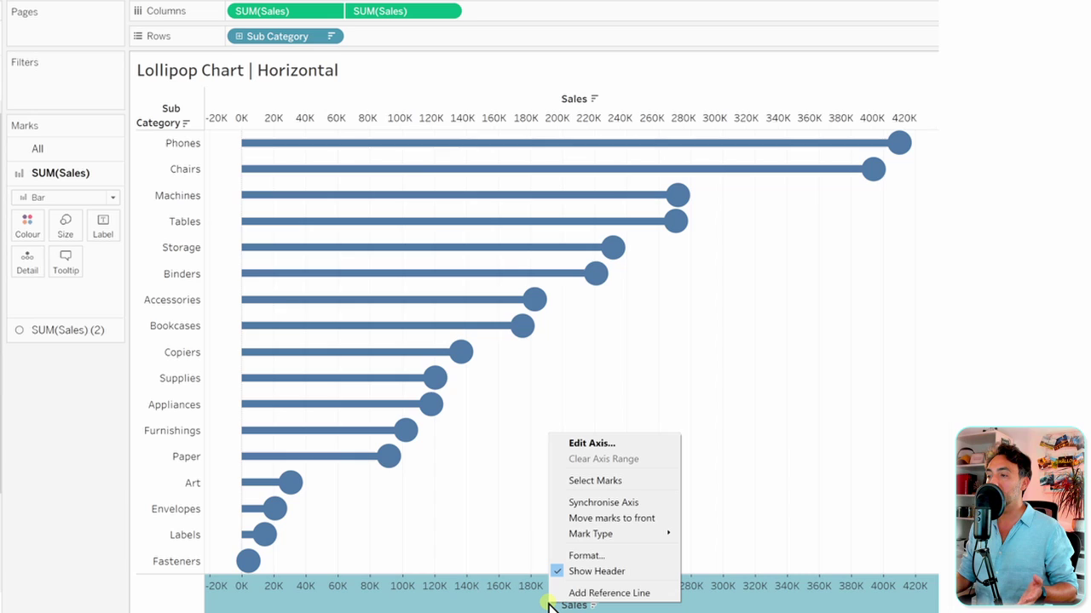
{"action": "left_click", "coordinate": [624, 505]}
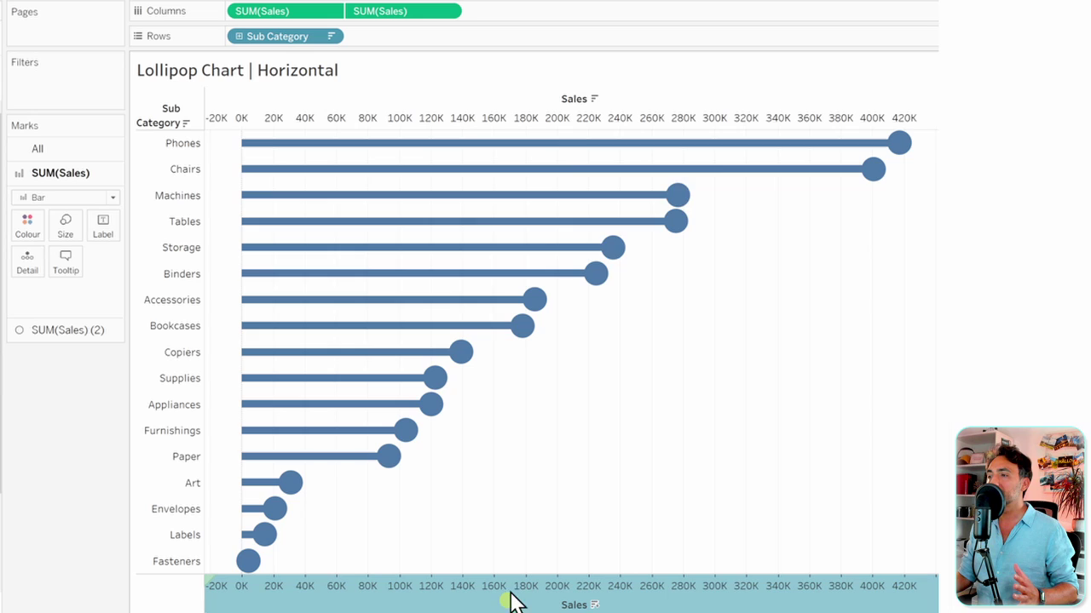
{"action": "right_click", "coordinate": [624, 98]}
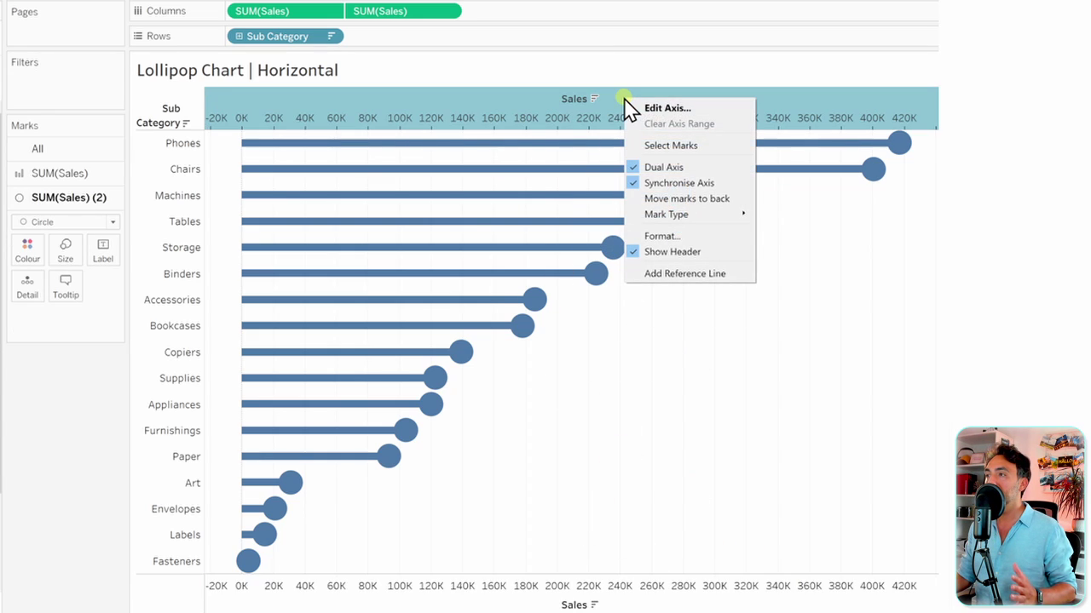
{"action": "left_click", "coordinate": [686, 252]}
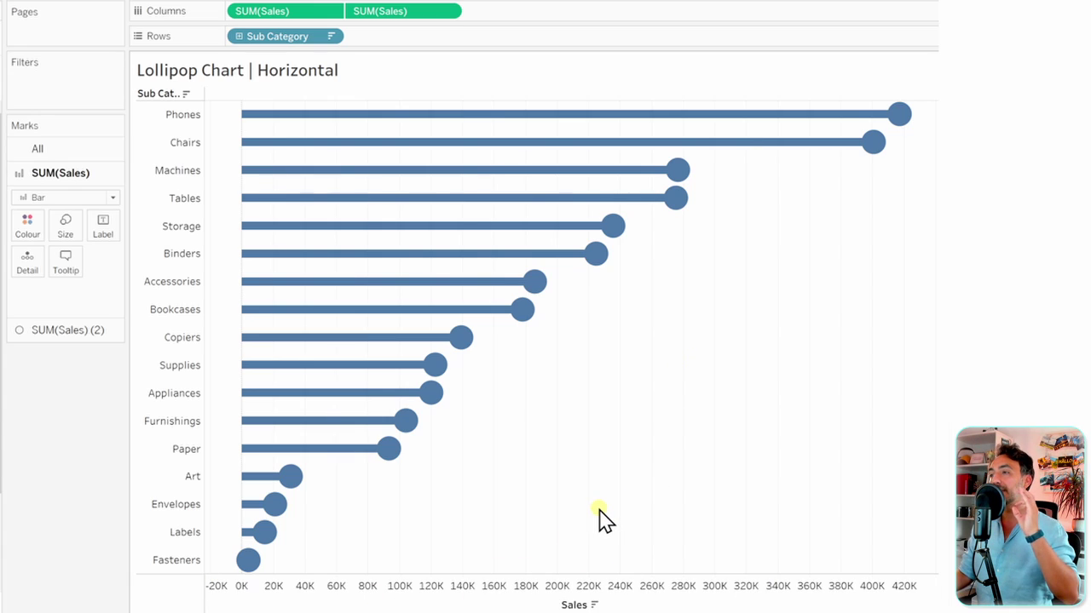
{"action": "mouse_move", "coordinate": [532, 334]}
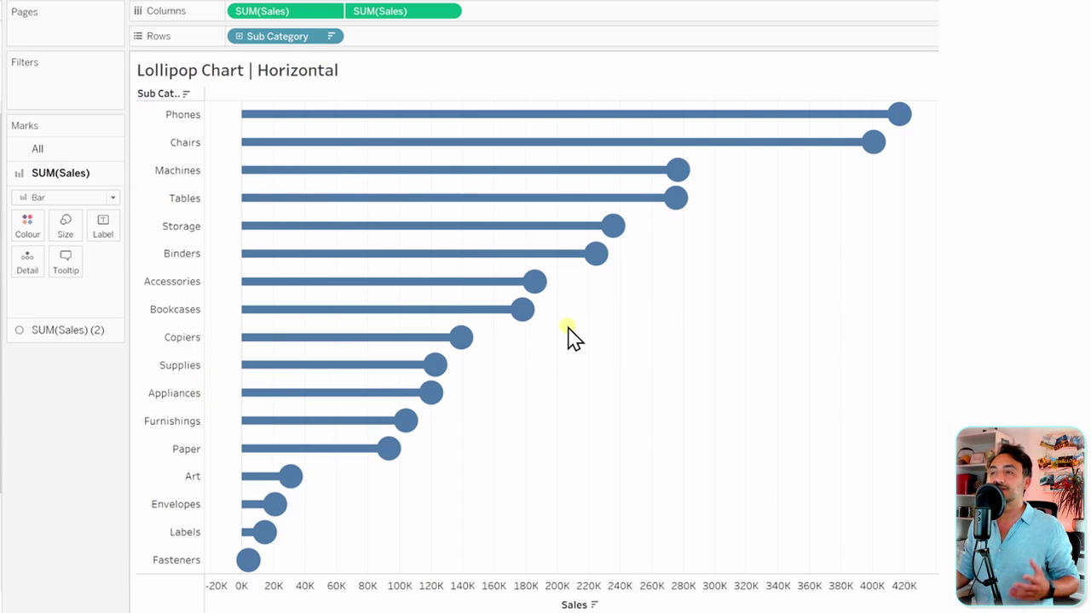
{"action": "left_click", "coordinate": [79, 334]}
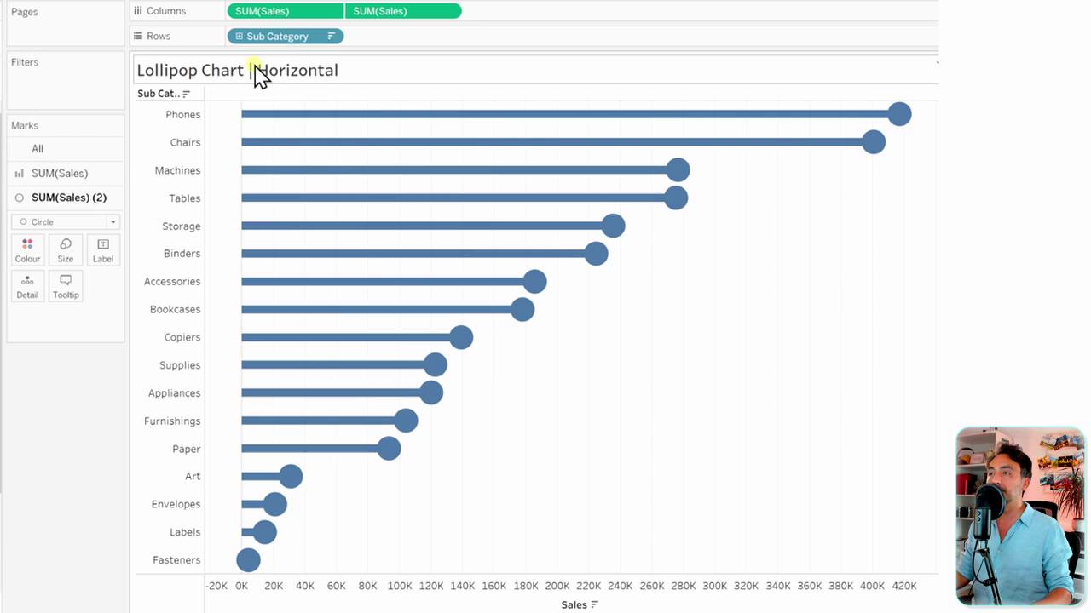
- Label the circles with Sub Category and hide the sub-category row headers
{"action": "left_click", "coordinate": [273, 37]}
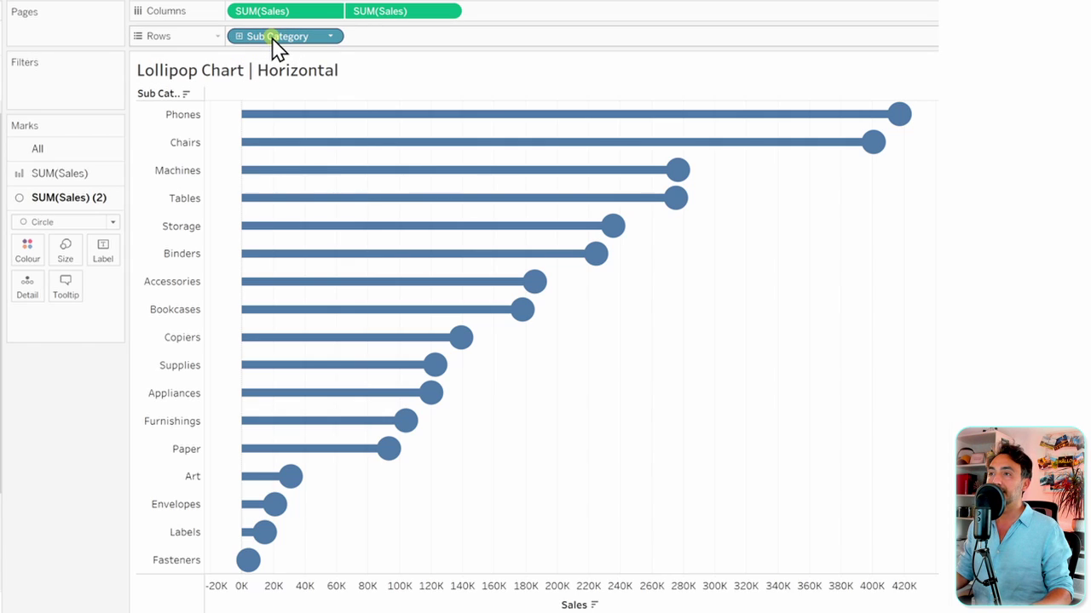
{"action": "left_click_drag", "start_coordinate": [273, 38], "coordinate": [112, 261]}
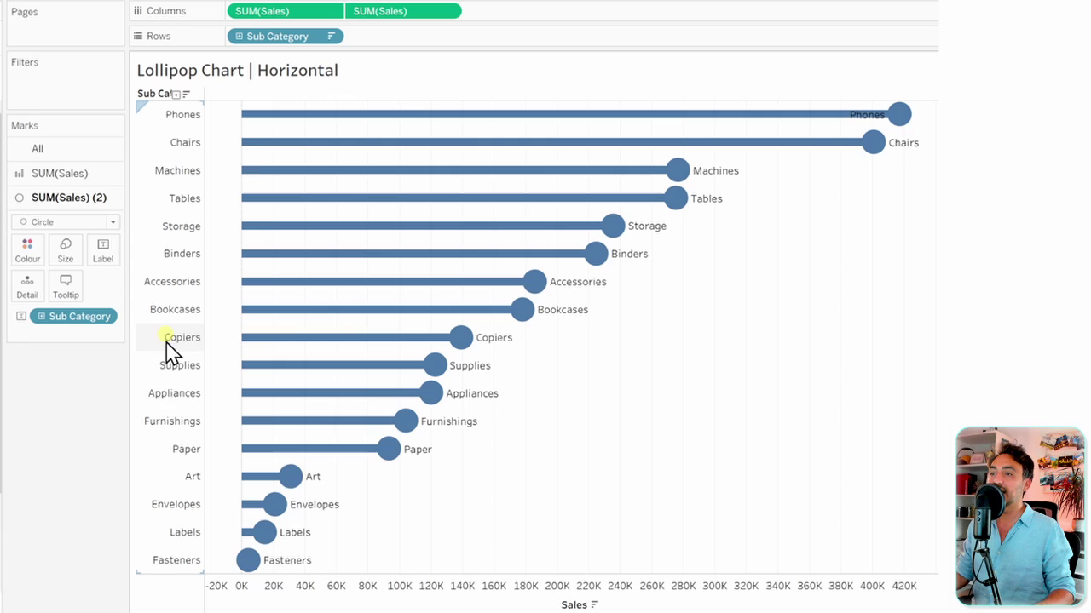
{"action": "right_click", "coordinate": [143, 176]}
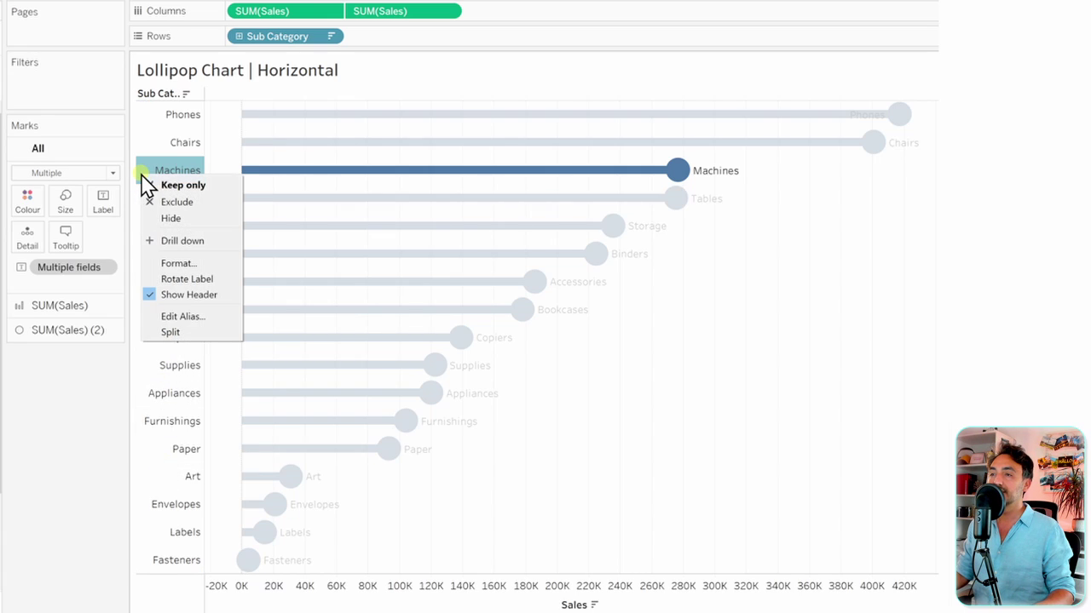
{"action": "left_click", "coordinate": [213, 296]}
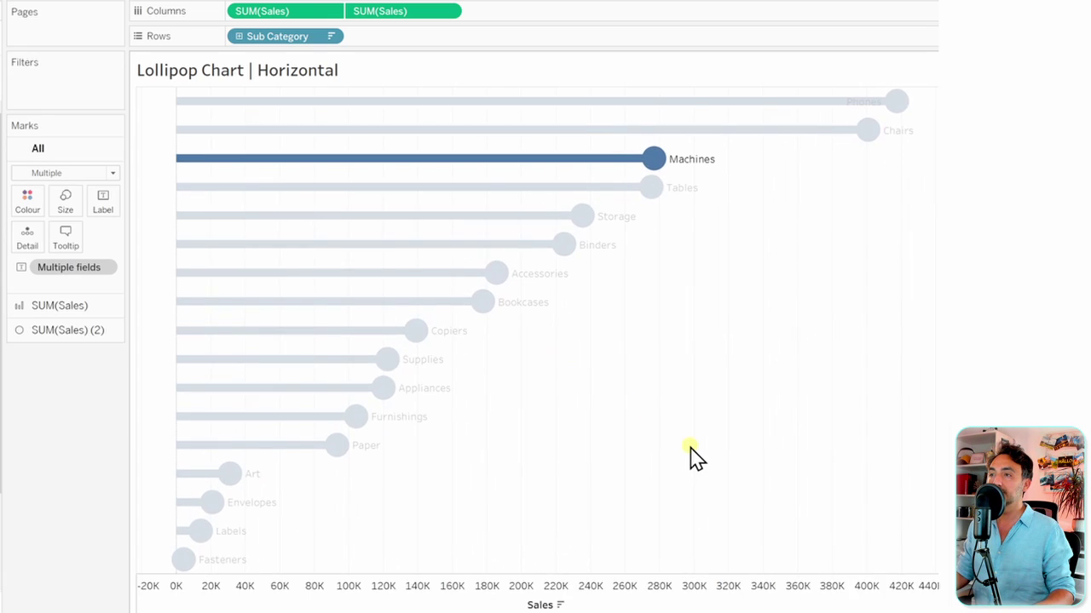
- Shade the lollipops from light to dark blue by SUM(Sales) on Colour
{"action": "left_click", "coordinate": [687, 449]}
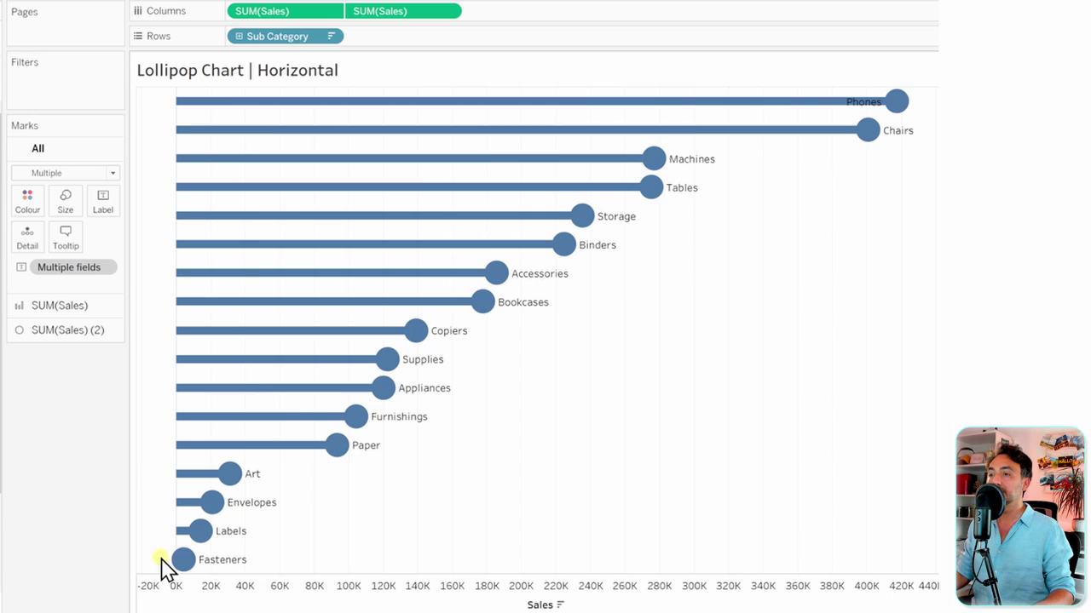
{"action": "mouse_move", "coordinate": [215, 566]}
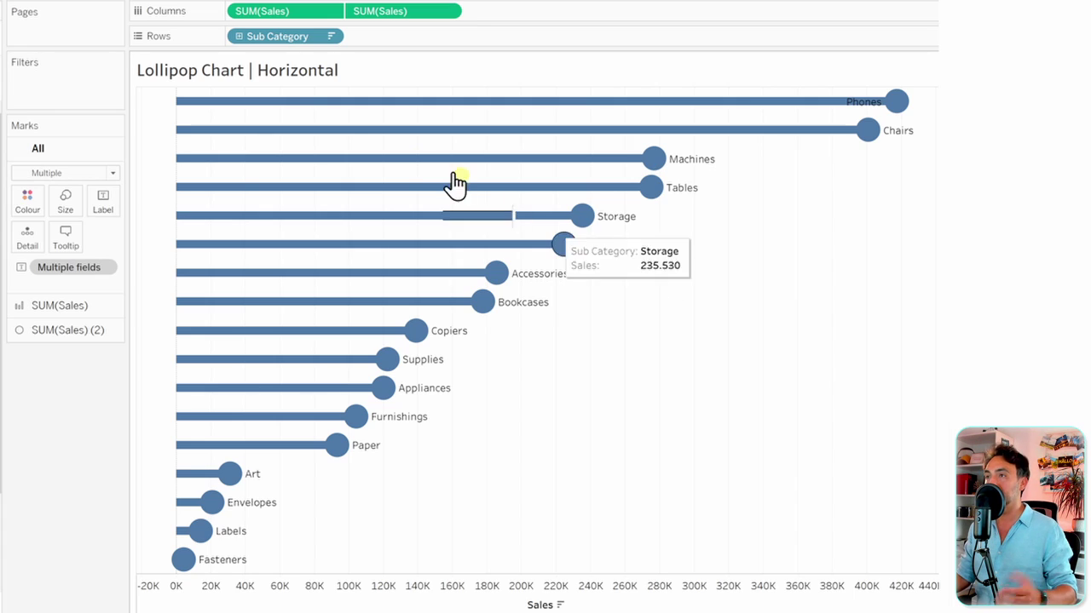
{"action": "left_click_drag", "start_coordinate": [259, 11], "coordinate": [31, 202]}
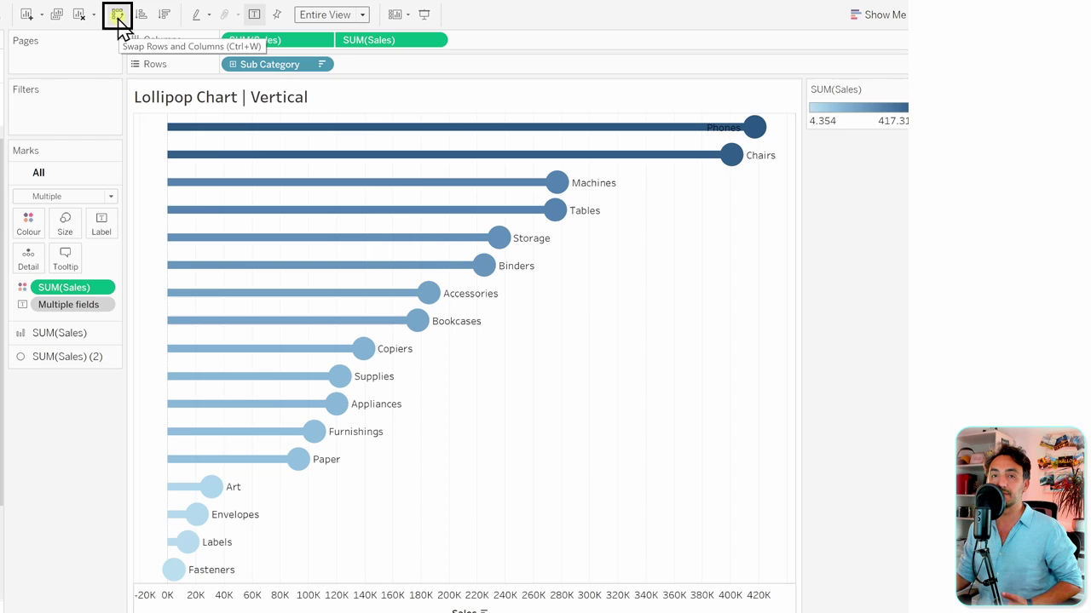
- Swap rows and columns so the lollipops stand vertically with sales upward
{"action": "left_click", "coordinate": [117, 20]}
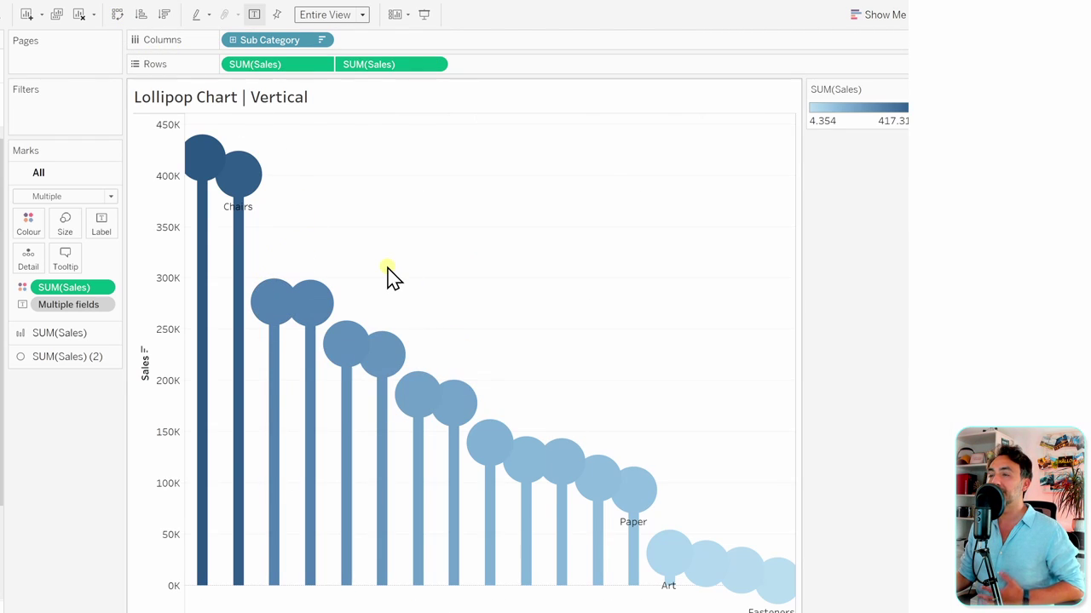
- Shrink the circle marks so more sub-category labels appear
{"action": "left_click", "coordinate": [75, 368]}
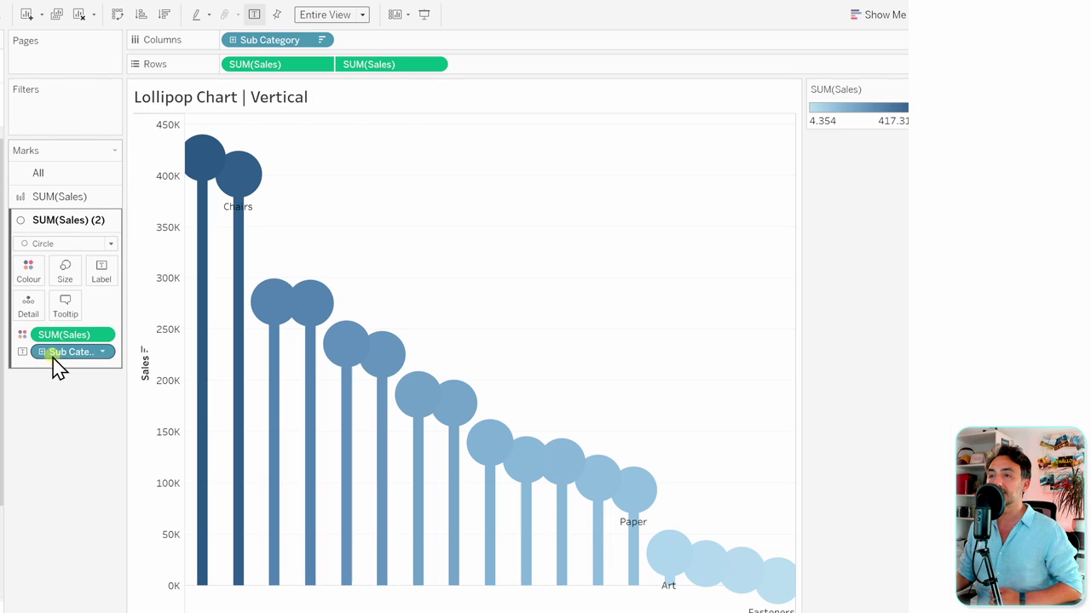
{"action": "left_click", "coordinate": [67, 275]}
{"action": "left_click_drag", "start_coordinate": [117, 304], "coordinate": [111, 305]}
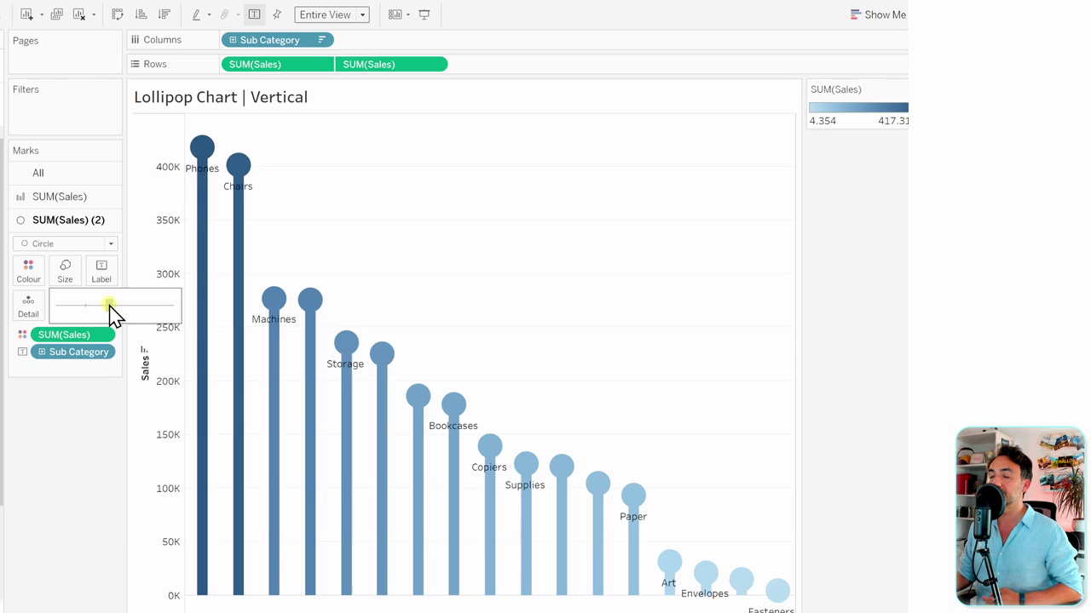
{"action": "left_click", "coordinate": [85, 413]}
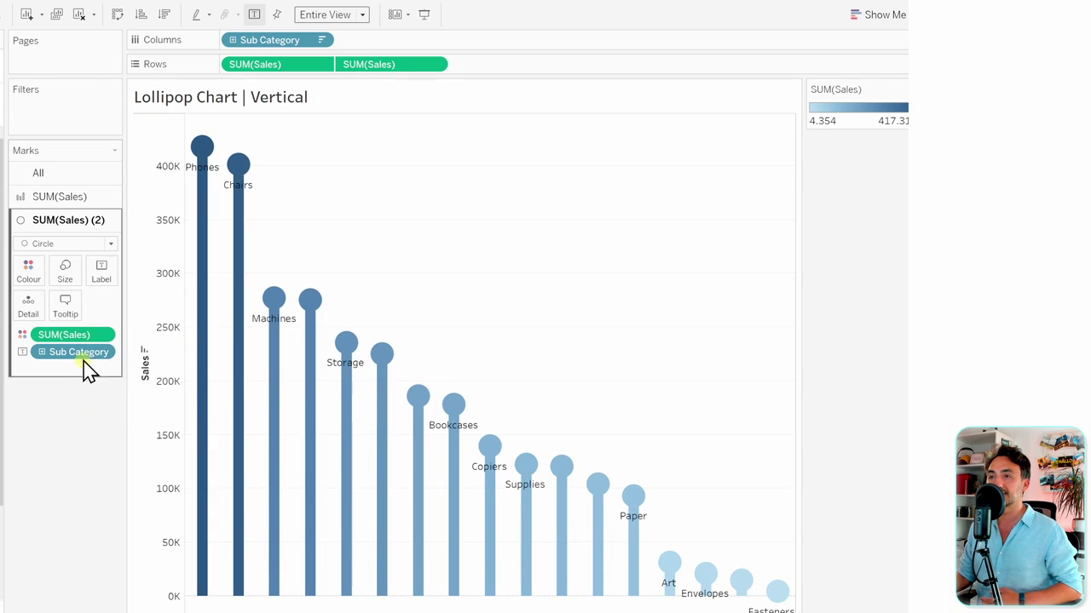
- Lower the bar size to make the lollipop stems thinner
{"action": "left_click", "coordinate": [67, 203]}
{"action": "left_click", "coordinate": [65, 248]}
{"action": "left_click", "coordinate": [72, 282]}
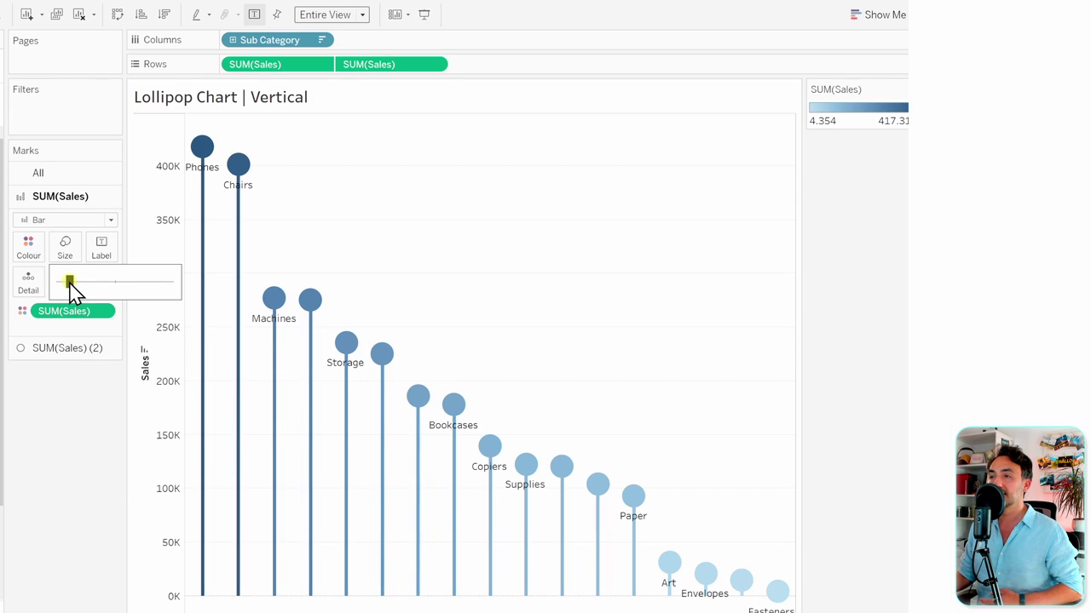
{"action": "left_click", "coordinate": [73, 406]}
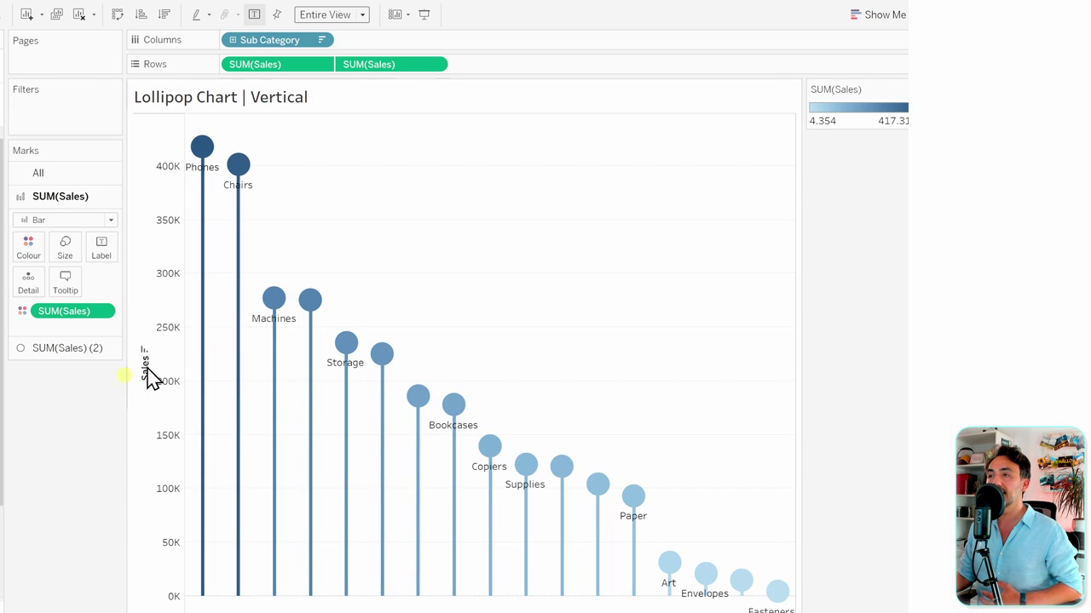
- Bring up the label settings for the circle marks
{"action": "mouse_move", "coordinate": [253, 197]}
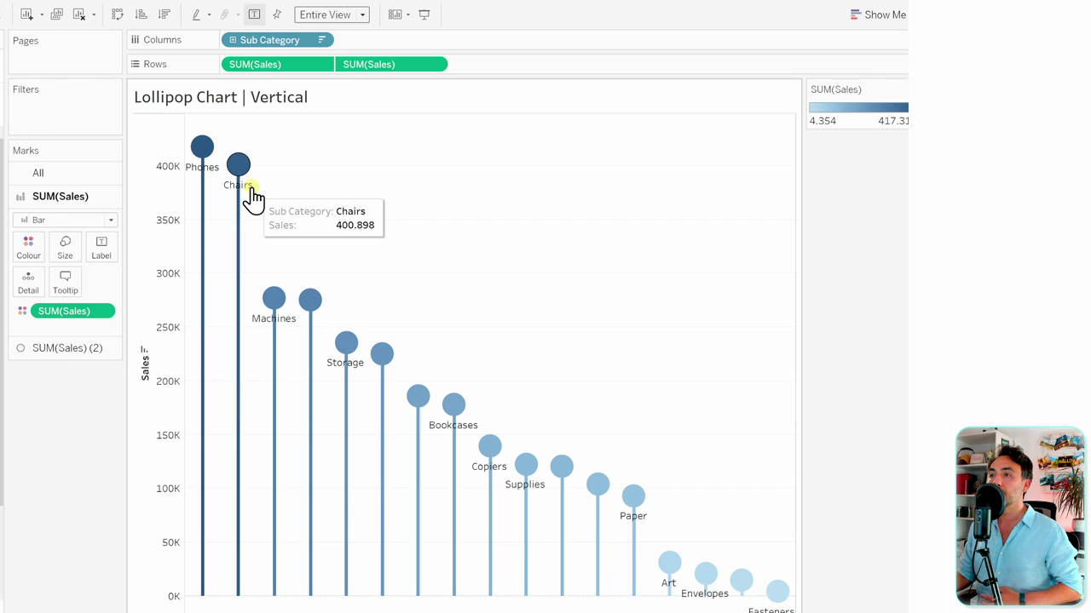
{"action": "left_click", "coordinate": [85, 349]}
{"action": "left_click", "coordinate": [105, 274]}
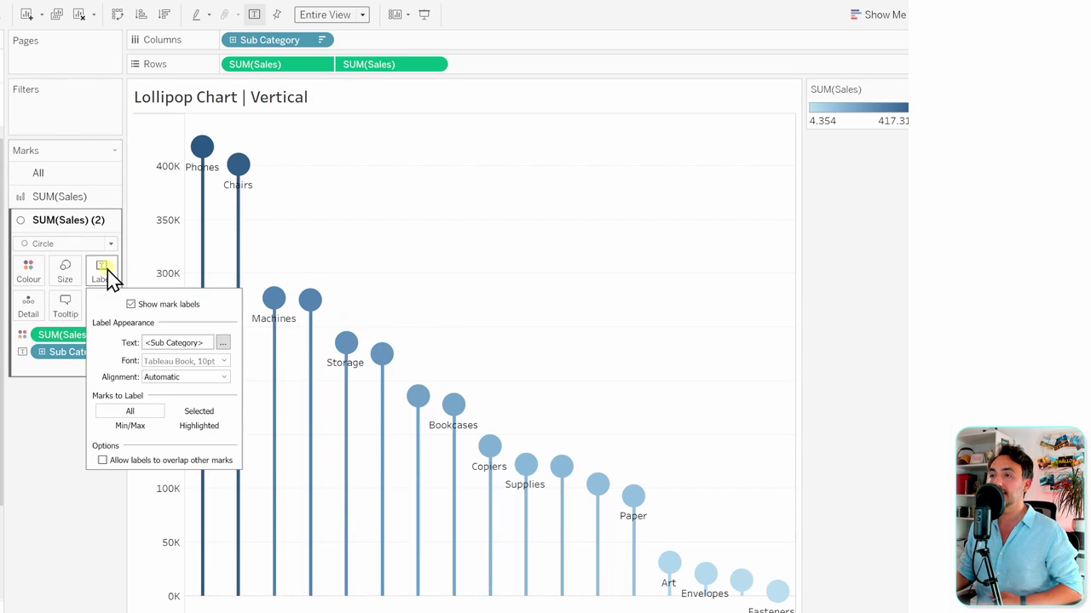
- Align the circle labels to the top and set their font size to 8
{"action": "left_click", "coordinate": [162, 379]}
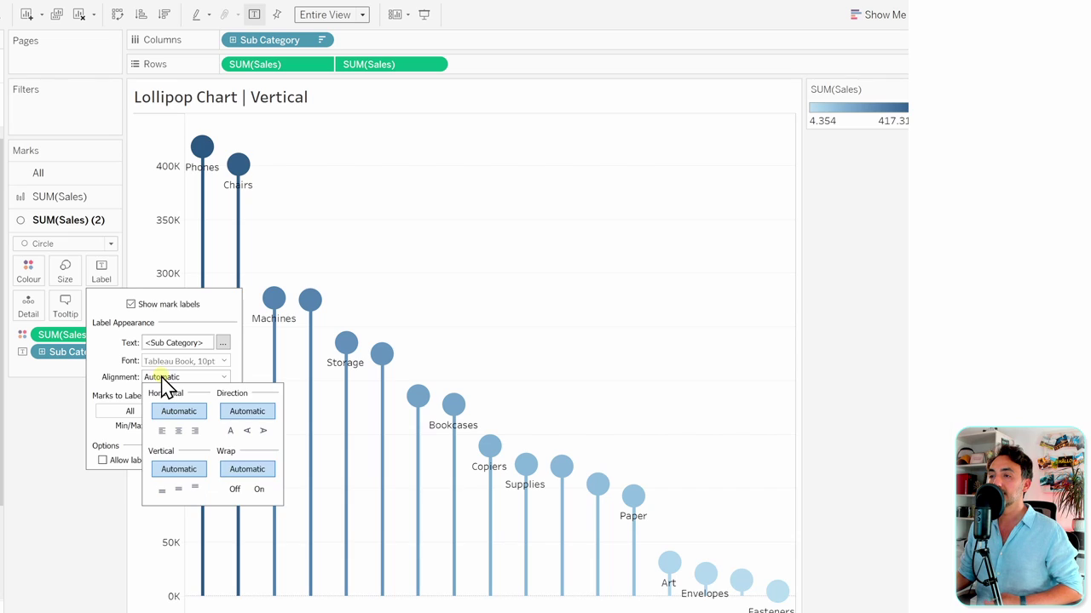
{"action": "left_click", "coordinate": [195, 491]}
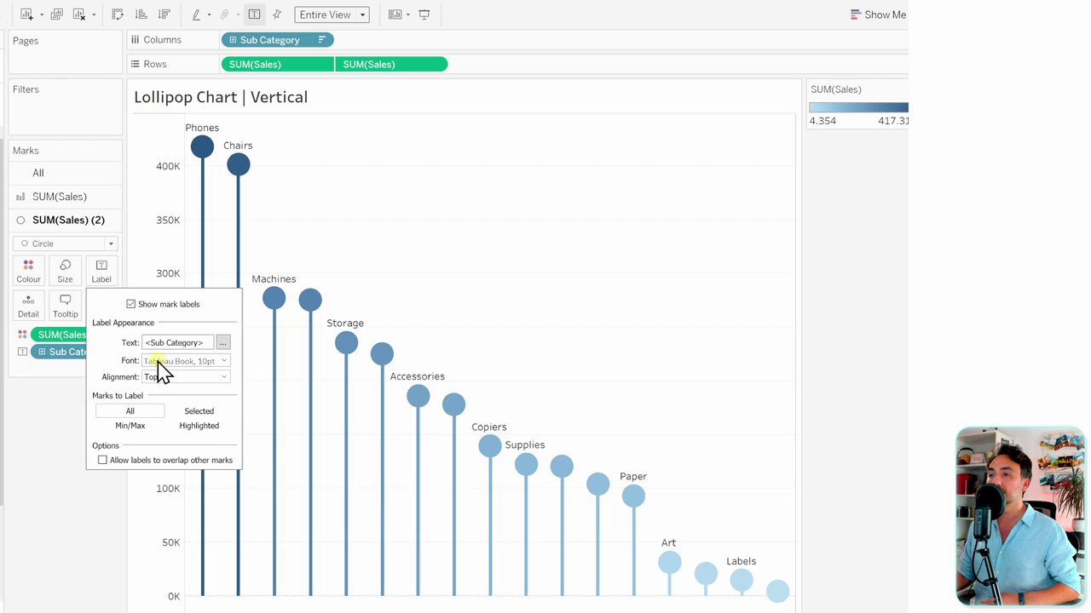
{"action": "left_click", "coordinate": [160, 363]}
{"action": "left_click", "coordinate": [177, 399]}
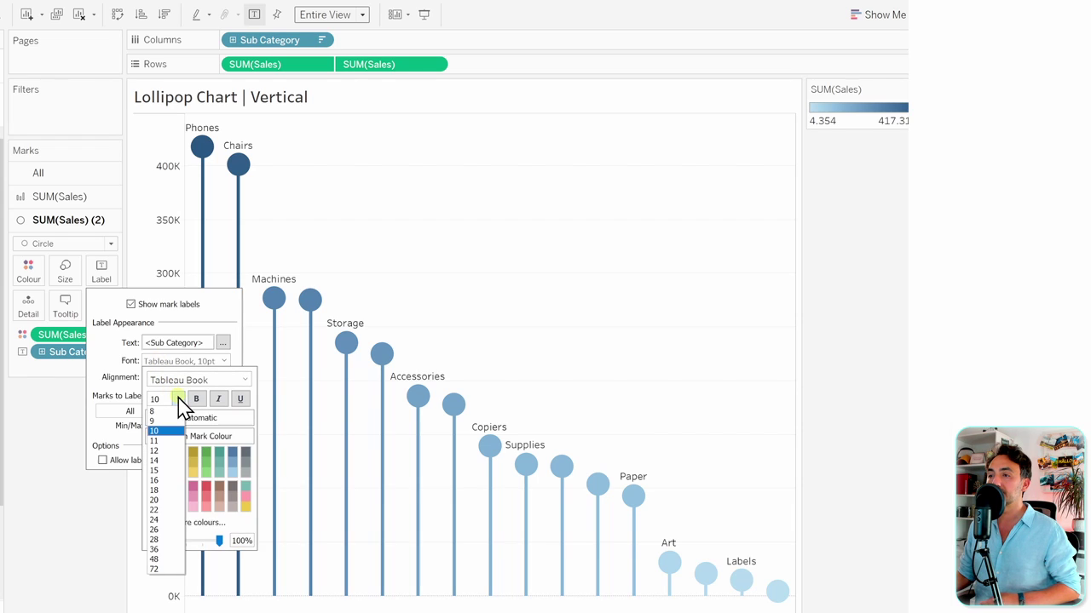
{"action": "left_click", "coordinate": [168, 411]}
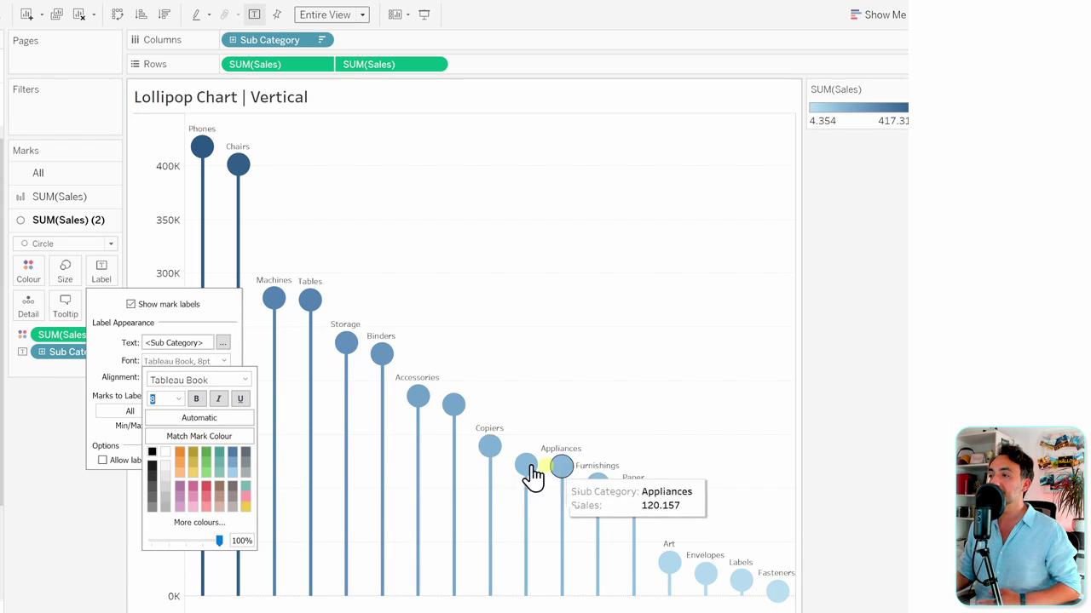
{"action": "left_click", "coordinate": [56, 439]}
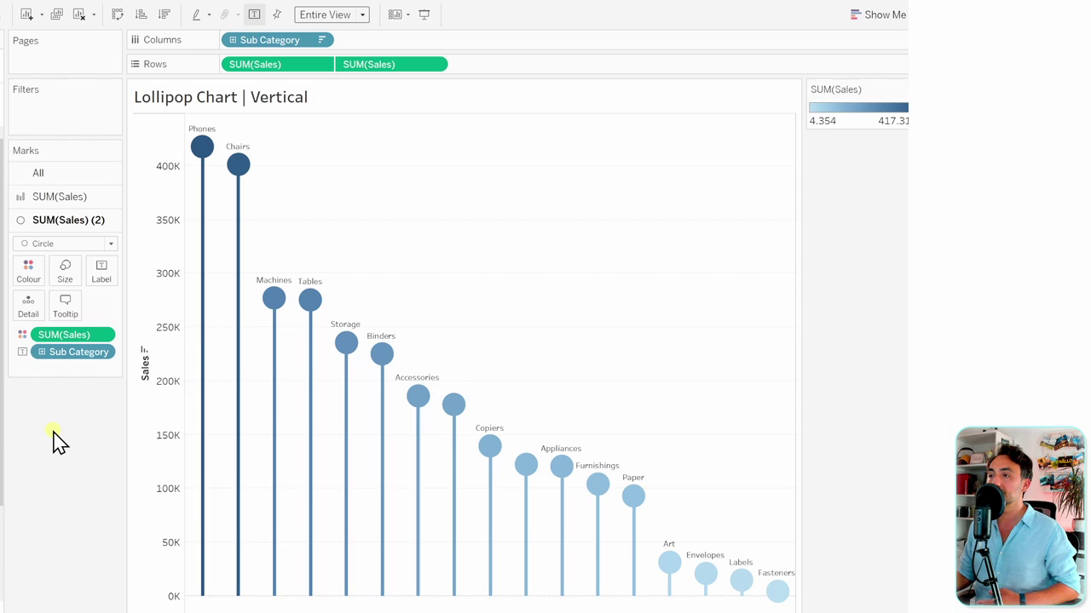